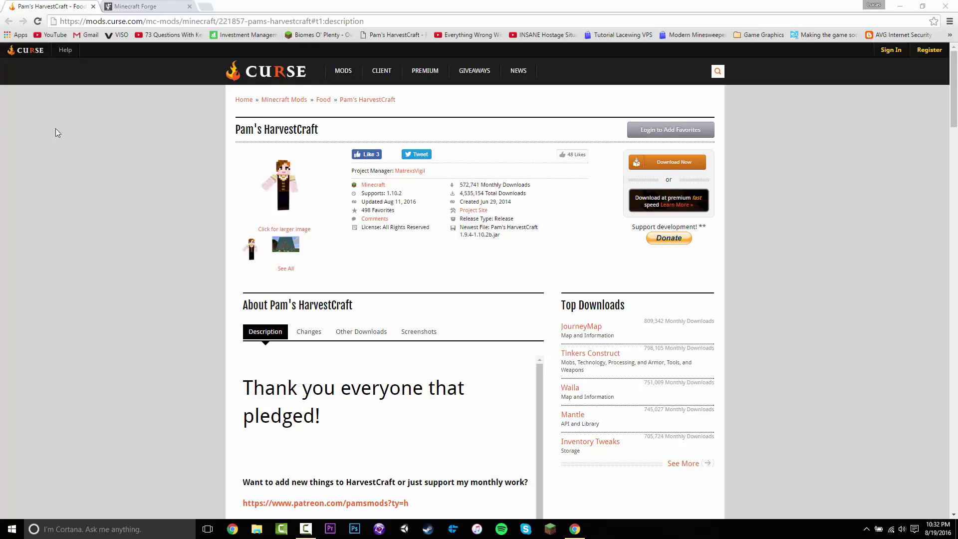
Download the recommended Forge 1.10.2 Windows installer, skipping the adfoc ad, then close the ad tab
left_click(128, 6)
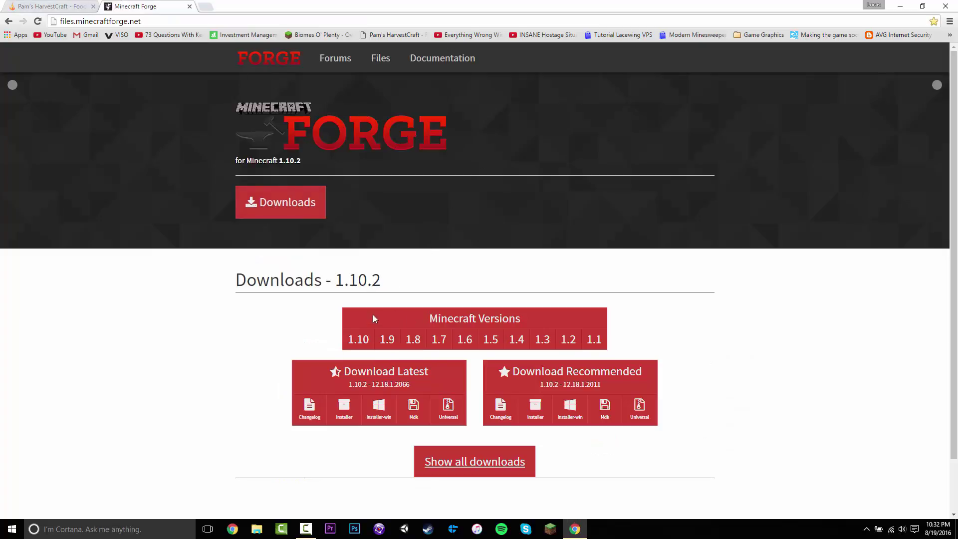
mouse_move(348, 353)
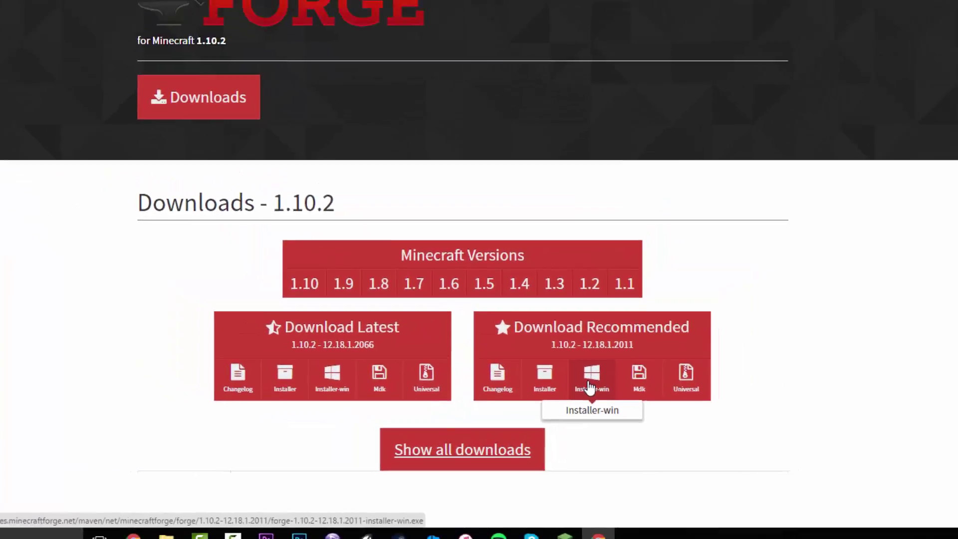
left_click(622, 346)
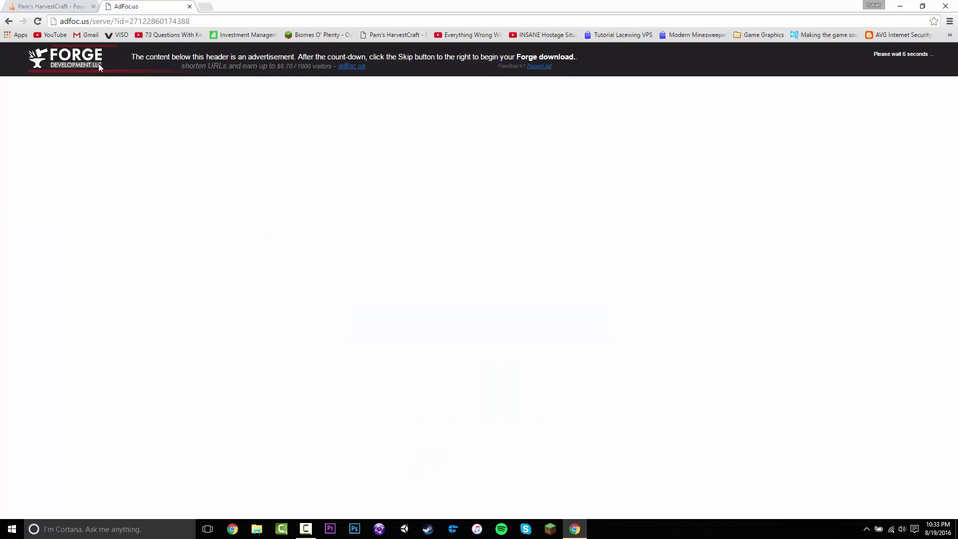
left_click(891, 64)
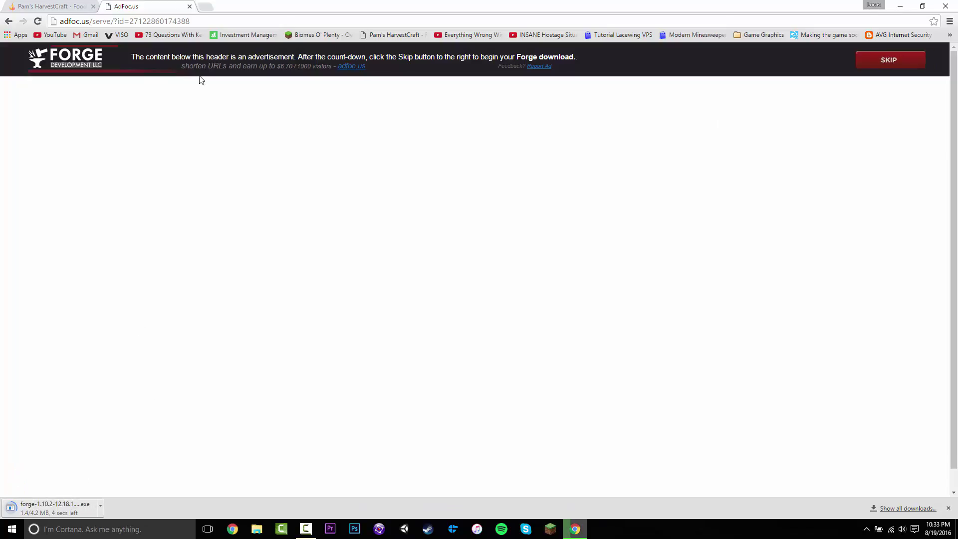
left_click(189, 6)
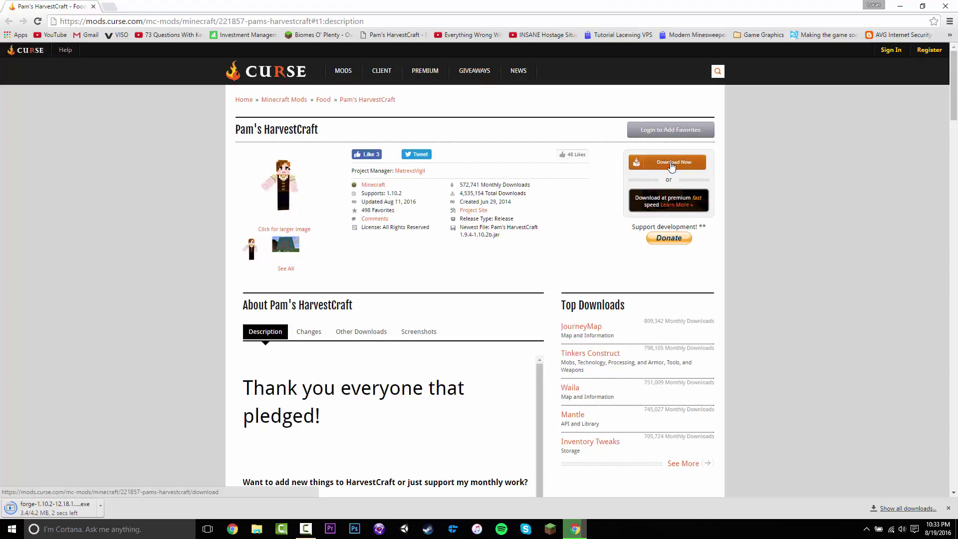
Start downloading Pam's HarvestCraft 1.9.4-1.10.2b.jar from Other Downloads and snap Chrome to the left half
scroll(588, 264, "down", 1)
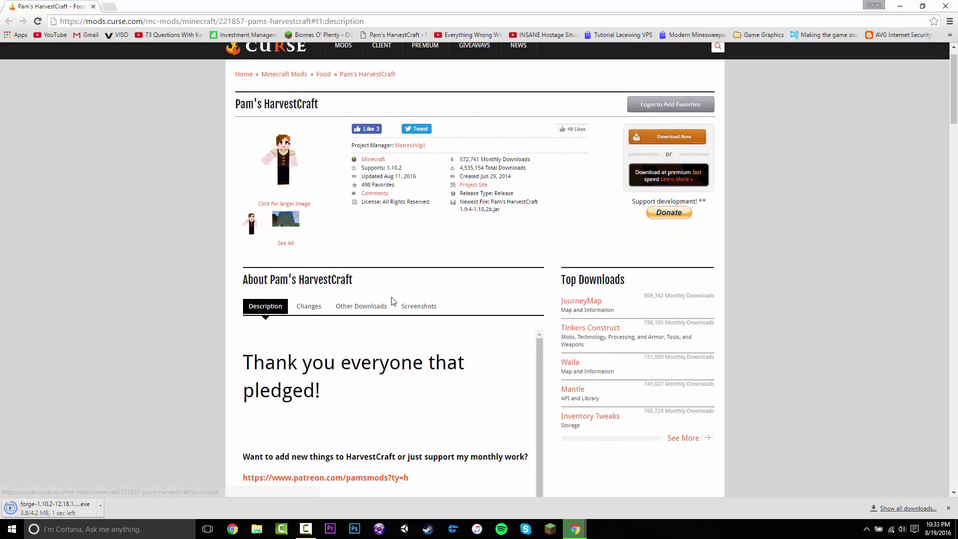
scroll(362, 270, "down", 1)
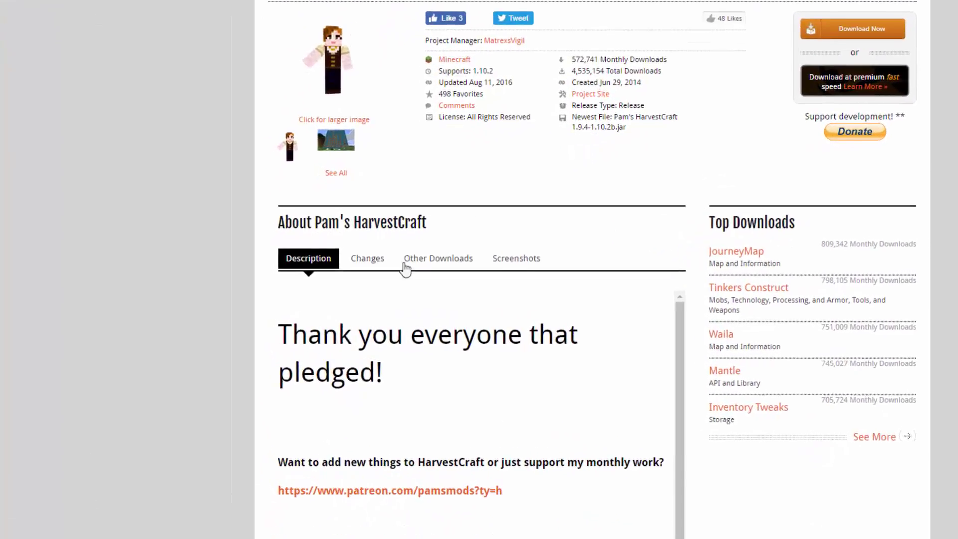
left_click(513, 257)
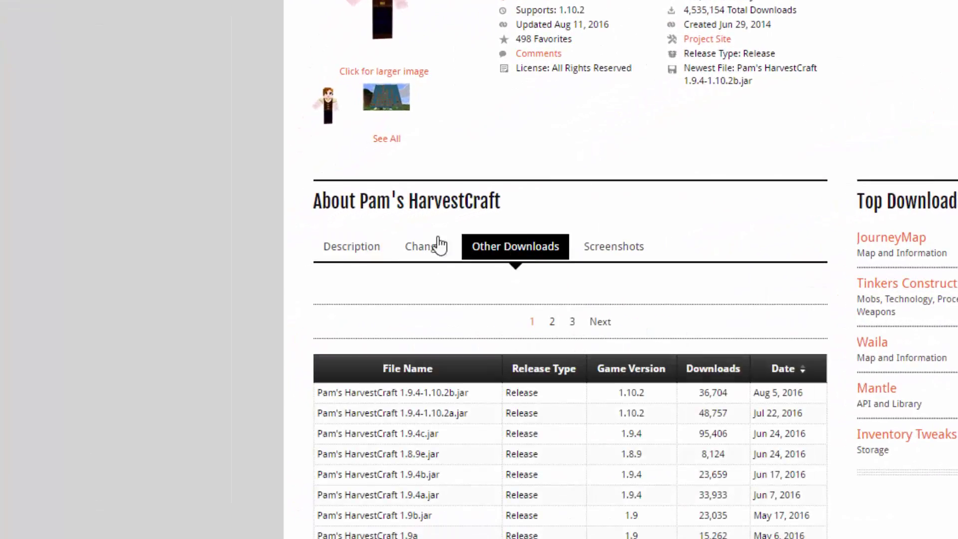
scroll(133, 336, "down", 5)
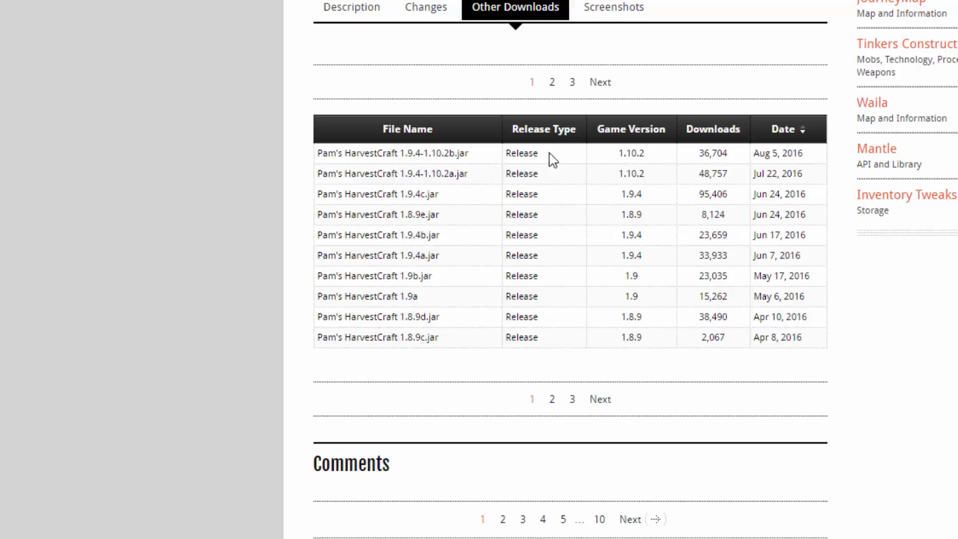
left_click_drag(646, 154, 615, 155)
left_click(614, 155)
left_click(398, 153)
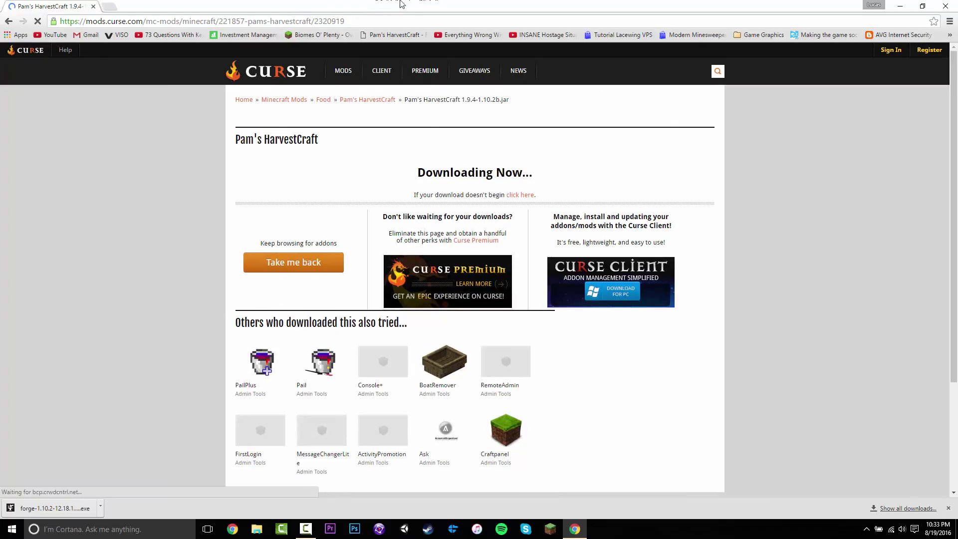
left_click_drag(401, 4, 0, 149)
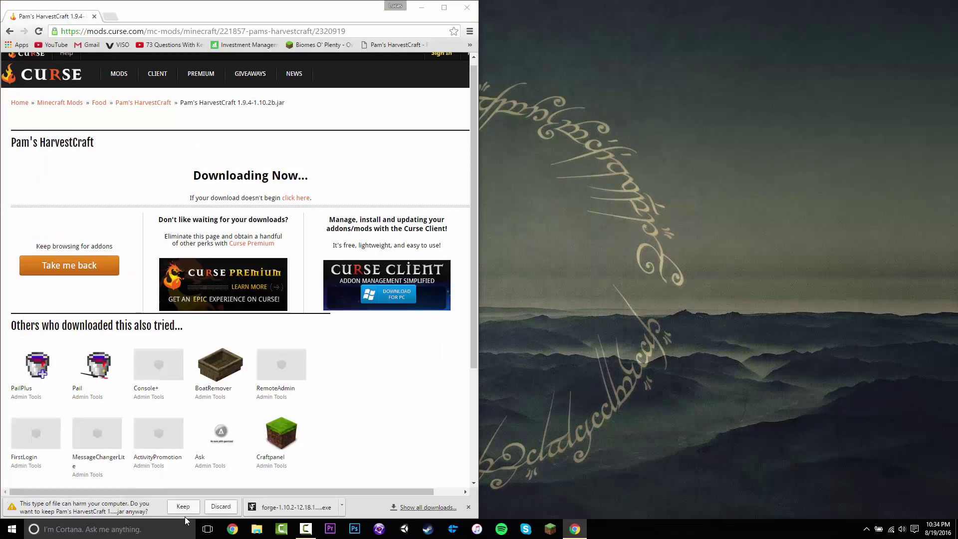
Put the Forge installer and the kept HarvestCraft jar on the desktop
left_click_drag(275, 514, 658, 96)
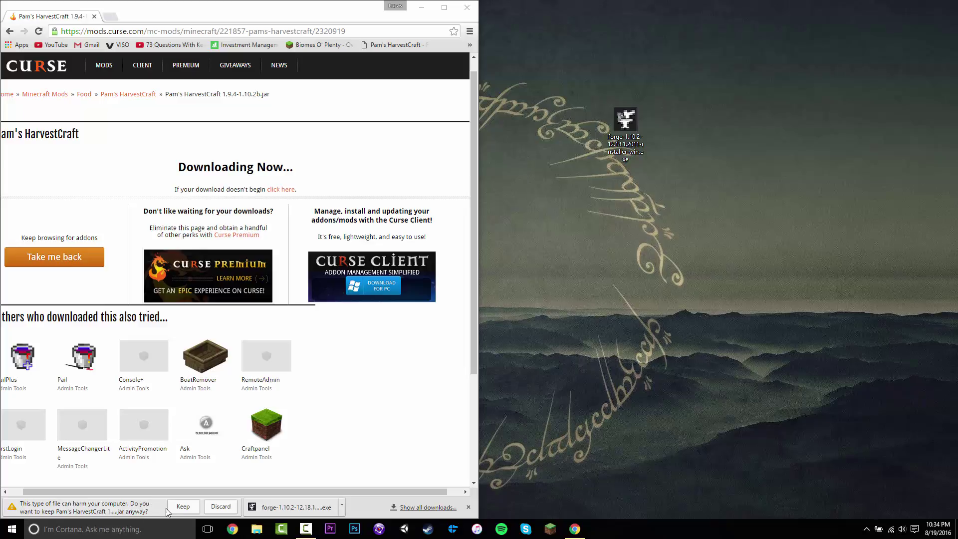
left_click(183, 511)
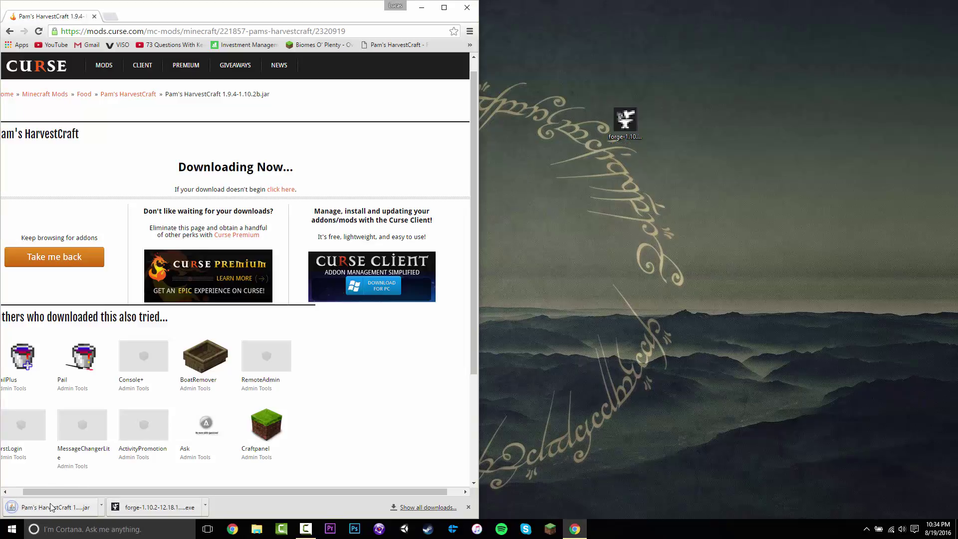
left_click_drag(52, 509, 631, 169)
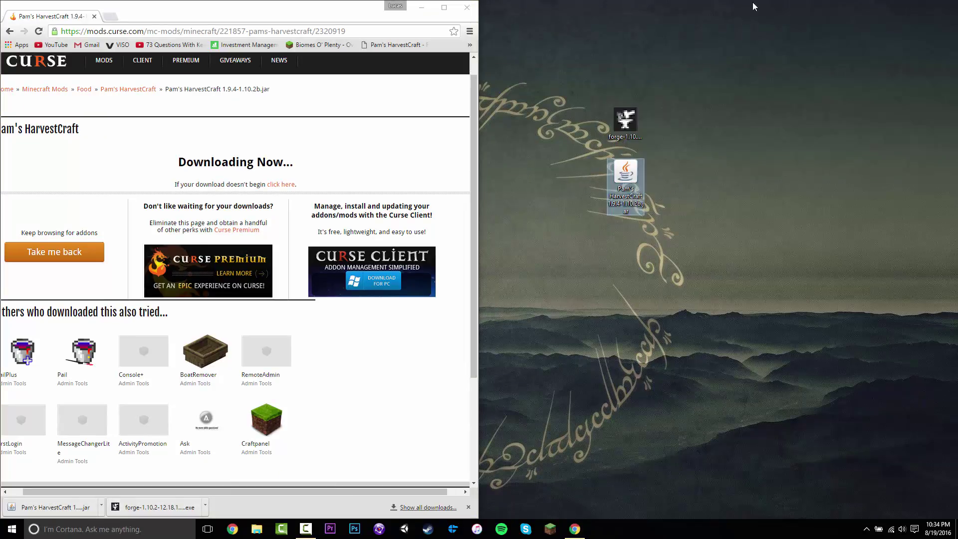
Arrange the two downloaded files on the desktop and close Chrome
left_click(615, 124, "ctrl")
left_click_drag(615, 124, 588, 228)
left_click_drag(676, 231, 493, 227)
left_click(467, 7)
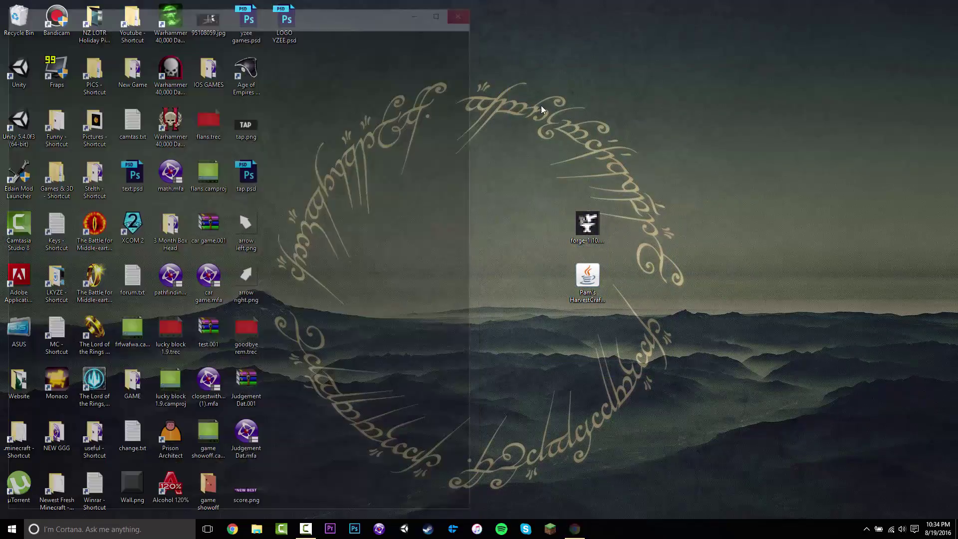
left_click_drag(581, 240, 512, 247)
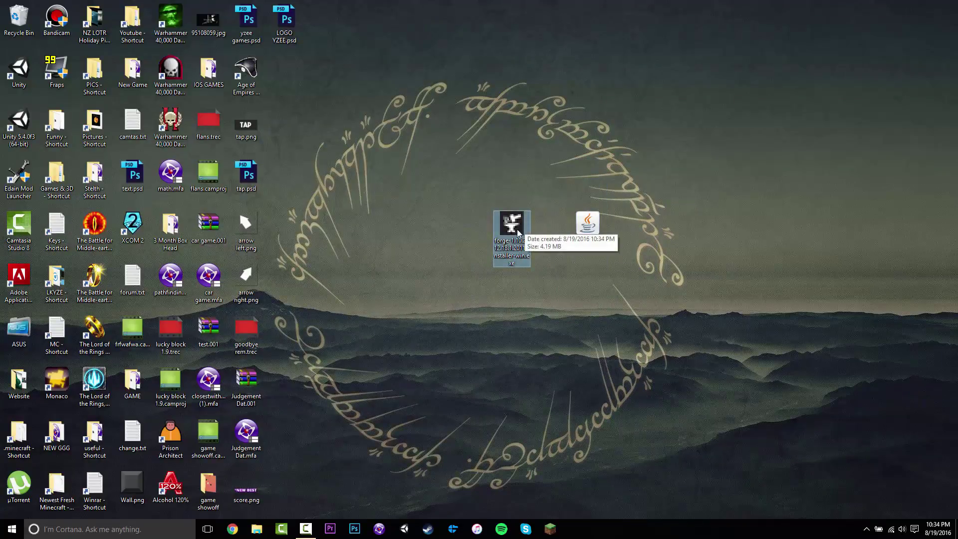
Run the Forge installer to install the 1.10.2-12.18.1.2011 client into .minecraft, then dismiss the Complete notice
double_click(522, 228)
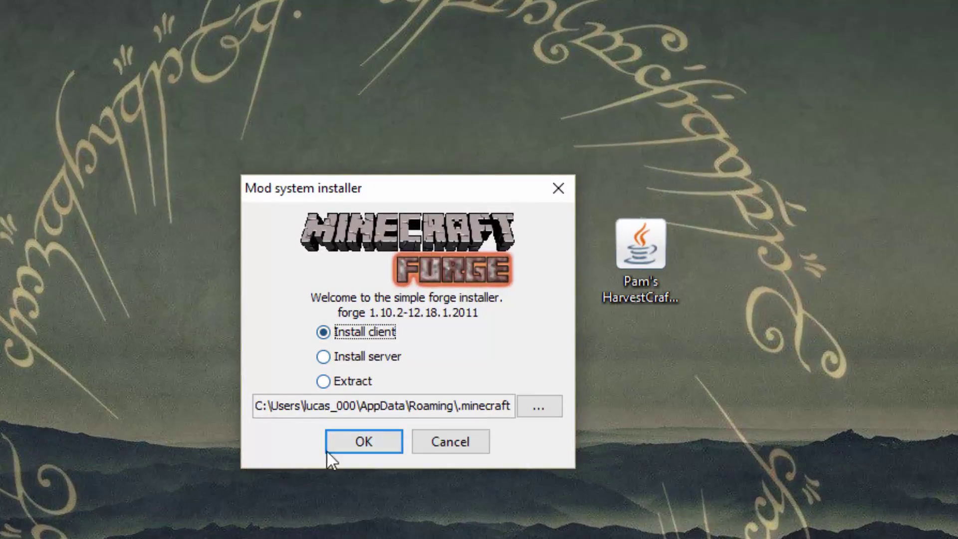
left_click(364, 441)
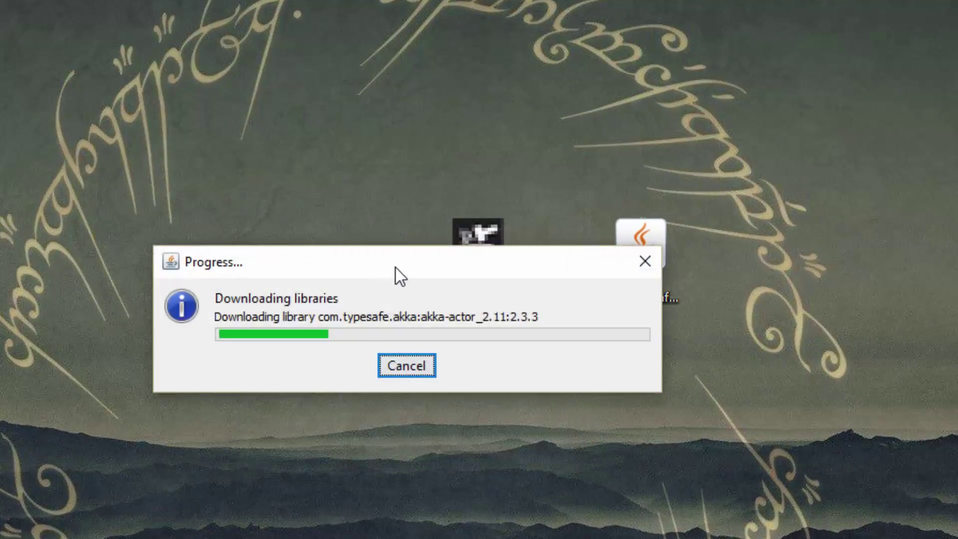
left_click_drag(397, 268, 292, 245)
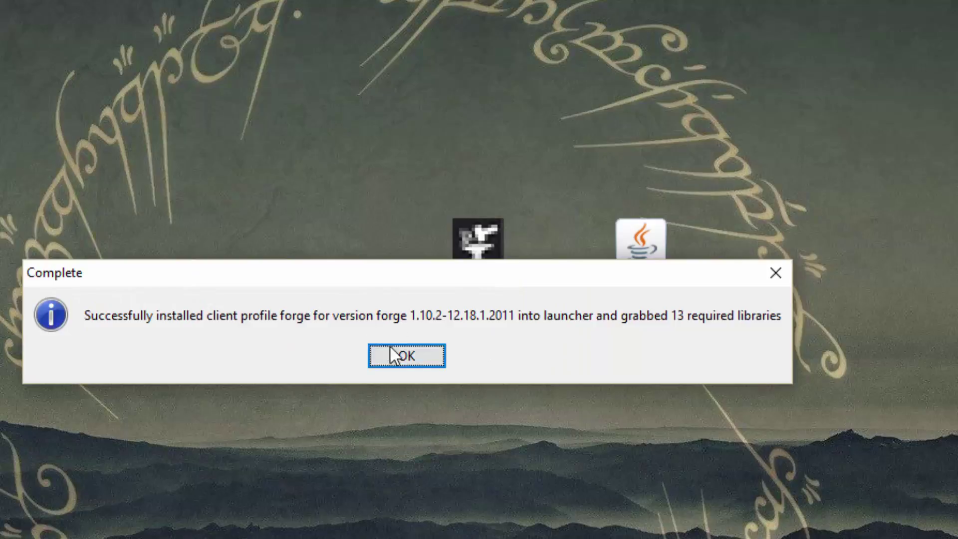
left_click(409, 358)
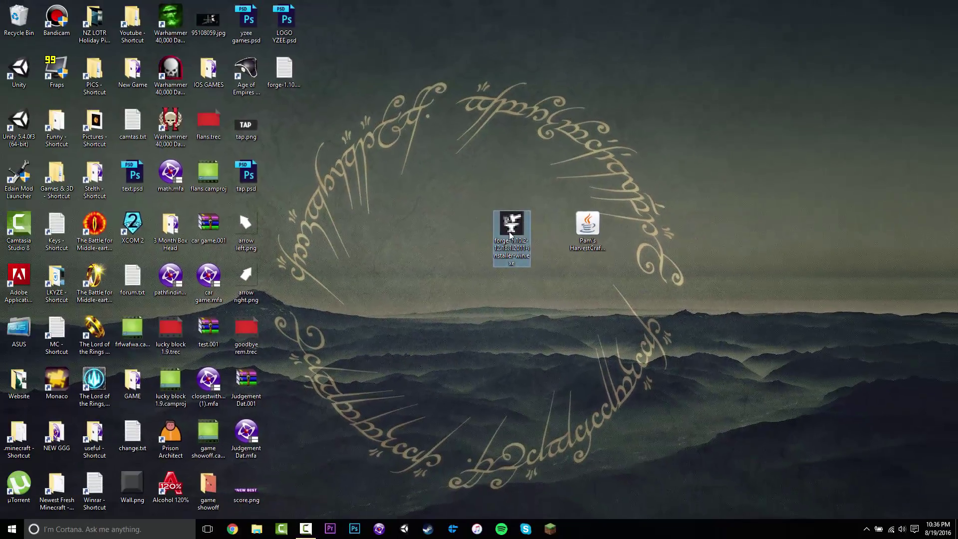
Delete the Forge installer to the Recycle Bin and reposition the HarvestCraft jar on the desktop
left_click_drag(497, 232, 24, 20)
left_click_drag(578, 239, 543, 262)
left_click_drag(631, 204, 471, 360)
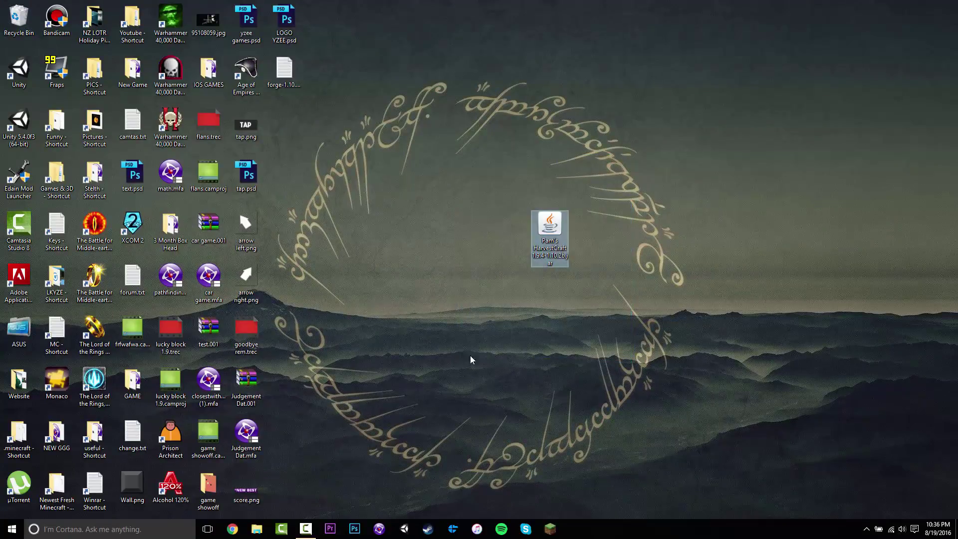
left_click(605, 220)
left_click_drag(596, 175, 501, 311)
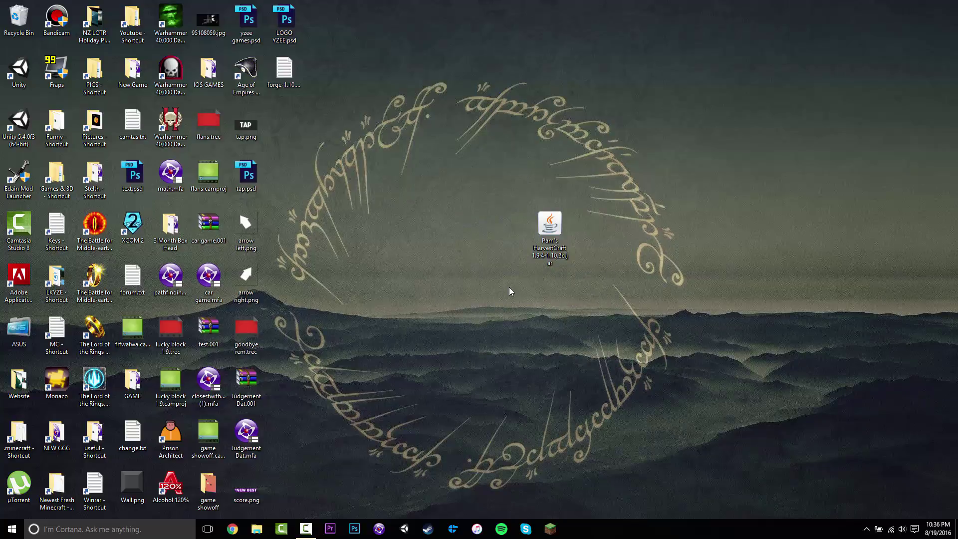
Open %appdata% from the Run prompt
key("super+r")
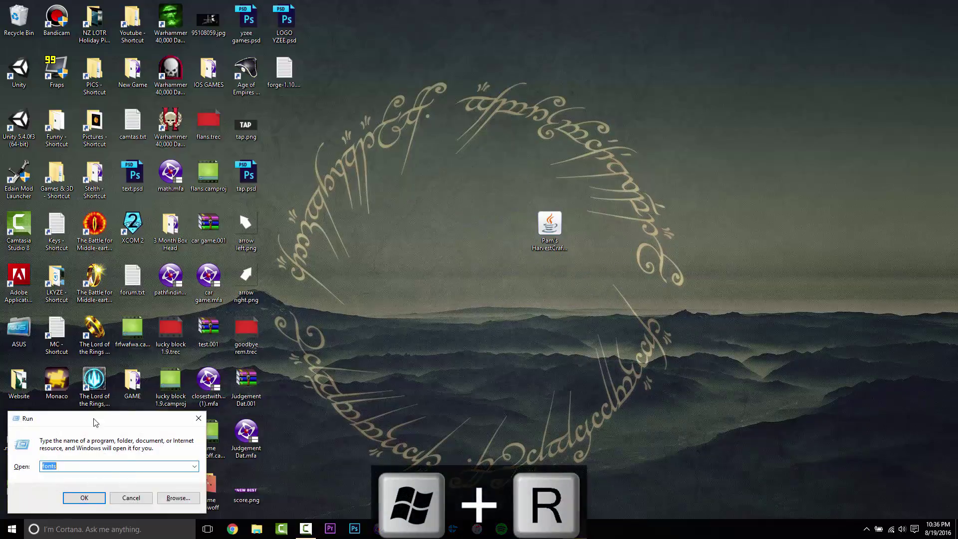
left_click_drag(96, 423, 417, 207)
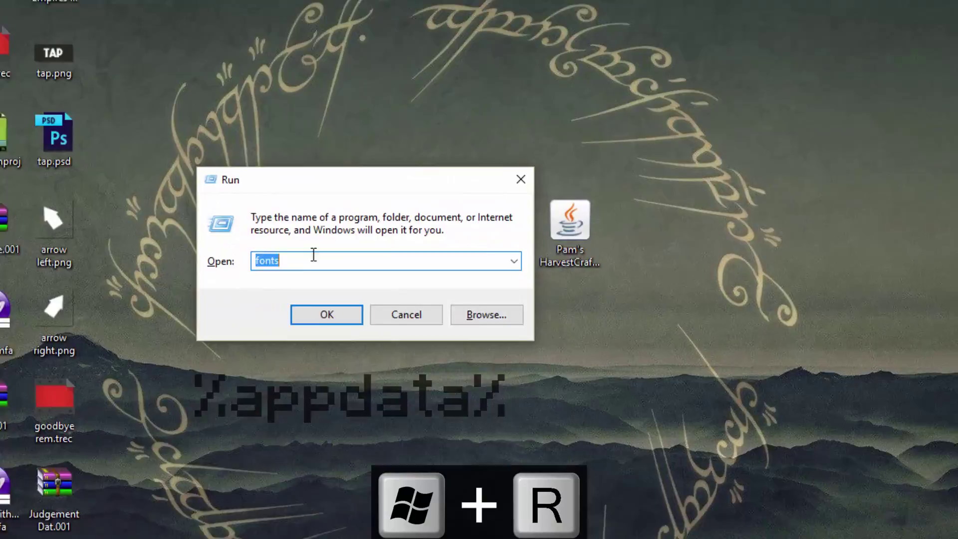
left_click(399, 245)
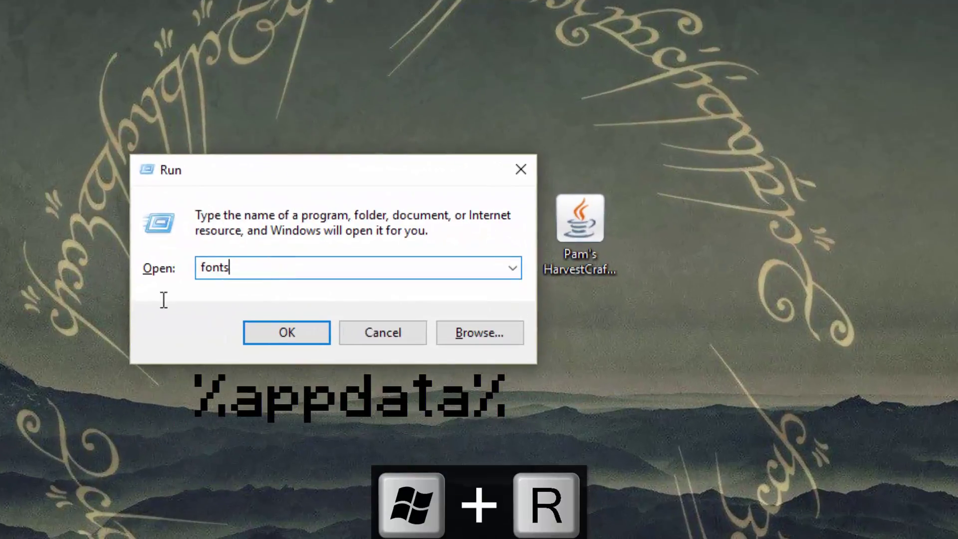
key("ctrl+a")
type("\\")
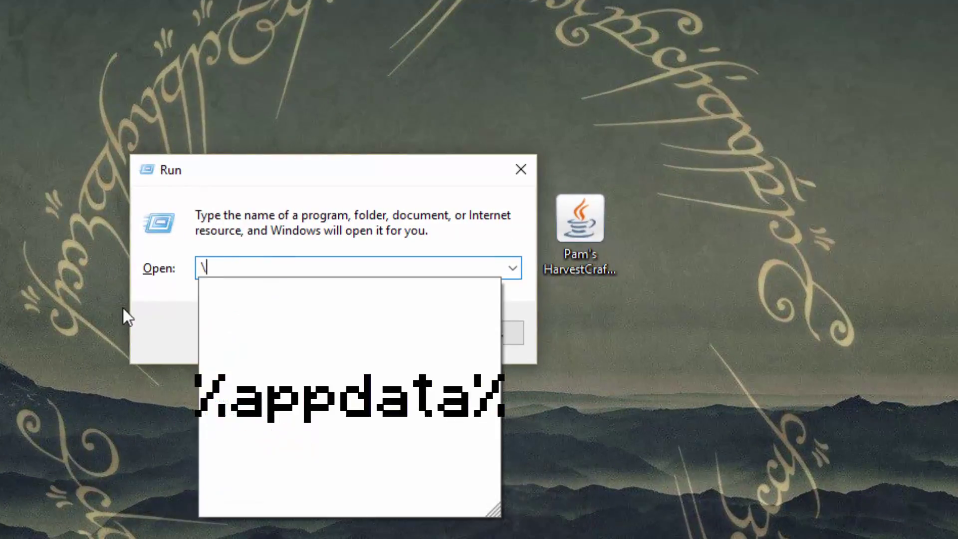
key("BackSpace")
type("%")
key("BackSpace")
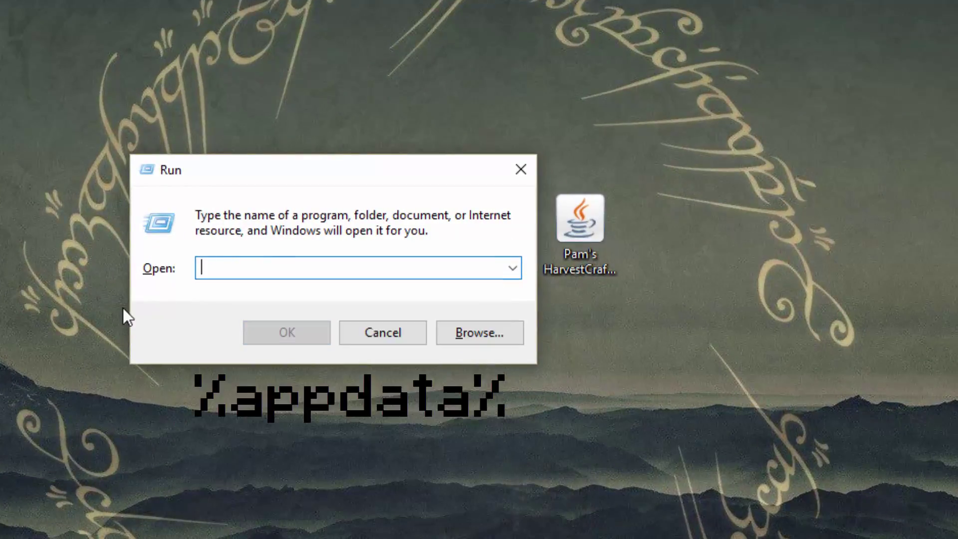
type("%app")
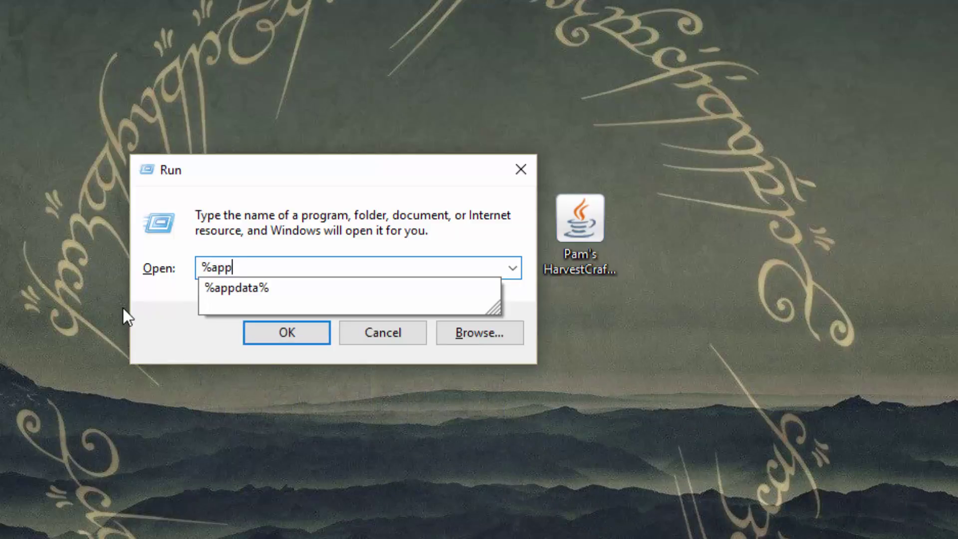
type("data%")
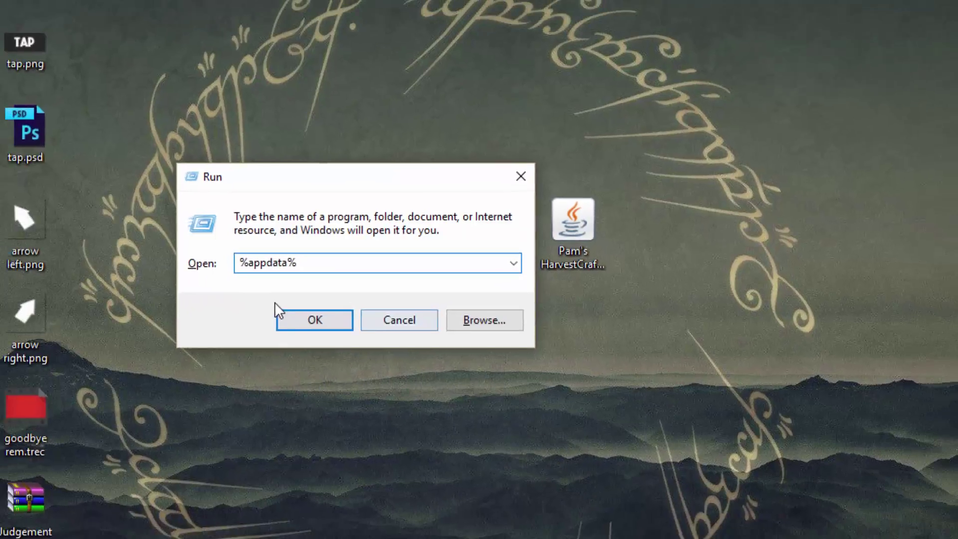
left_click(247, 326)
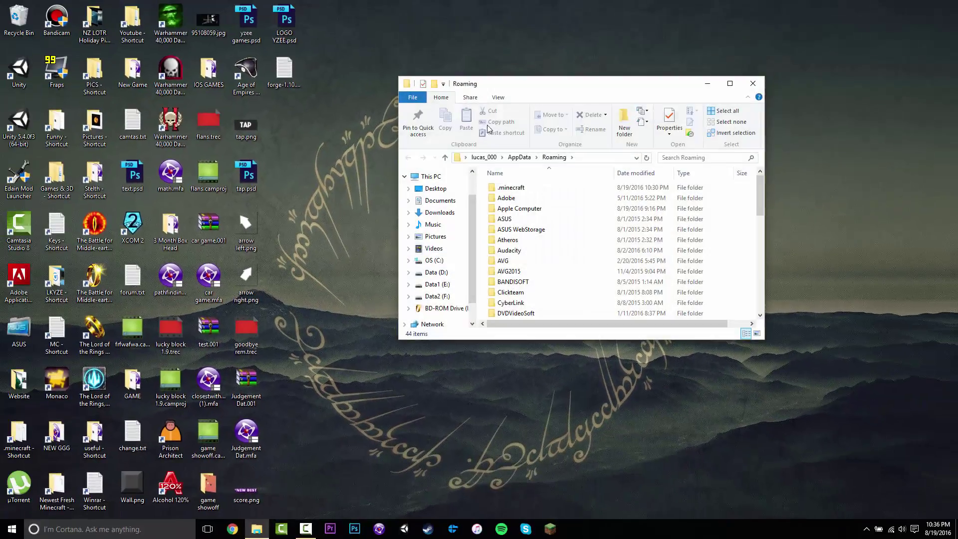
Snap File Explorer to the left half and open the .minecraft folder
left_click_drag(505, 86, 1, 185)
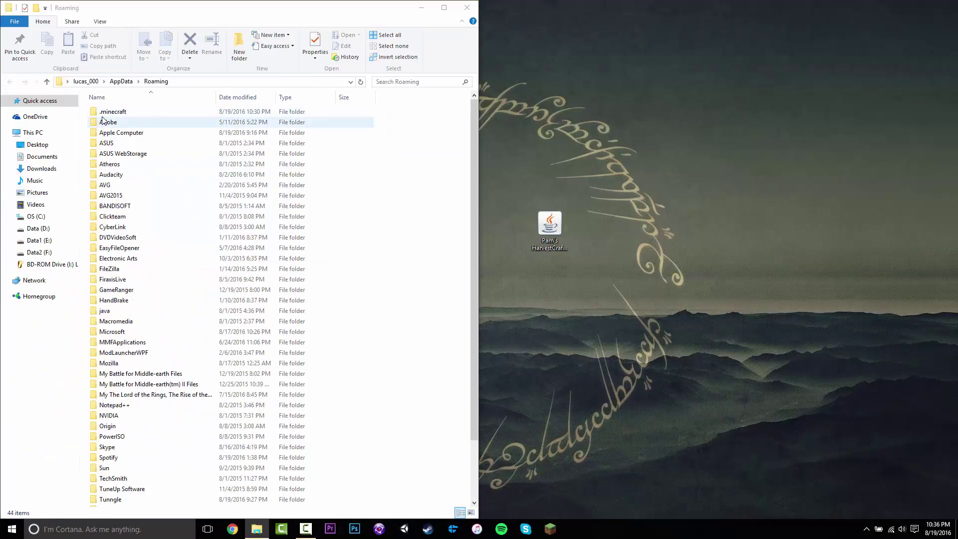
left_click(115, 112)
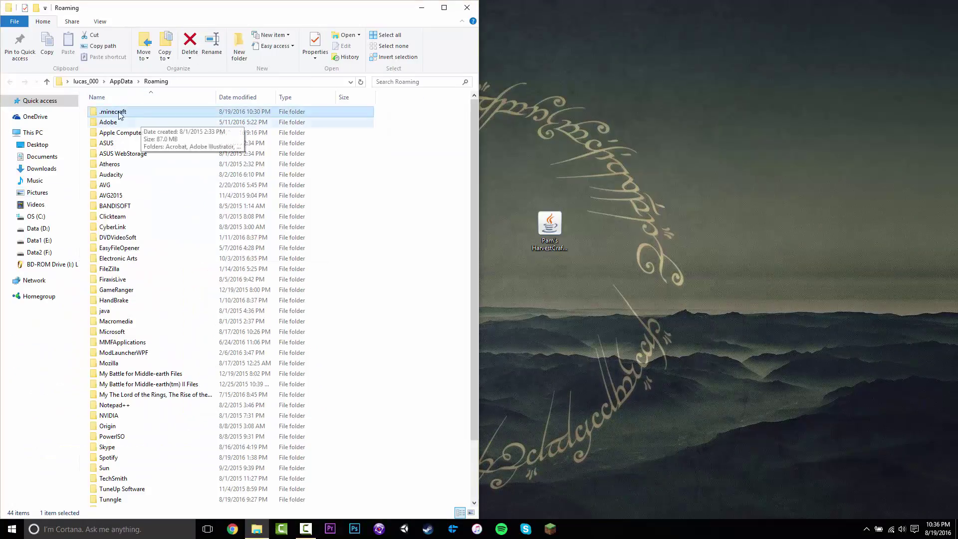
mouse_move(112, 118)
left_mouse_down()
mouse_move(165, 130)
mouse_move(102, 112)
left_mouse_up()
double_click(116, 112)
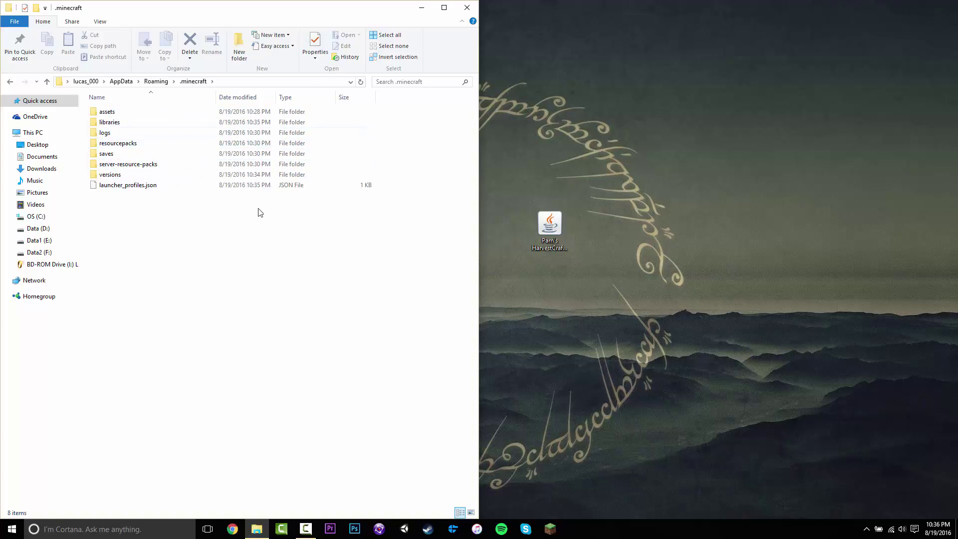
Create a new folder named 'mods' inside .minecraft and open it
right_click(165, 215)
mouse_move(217, 332)
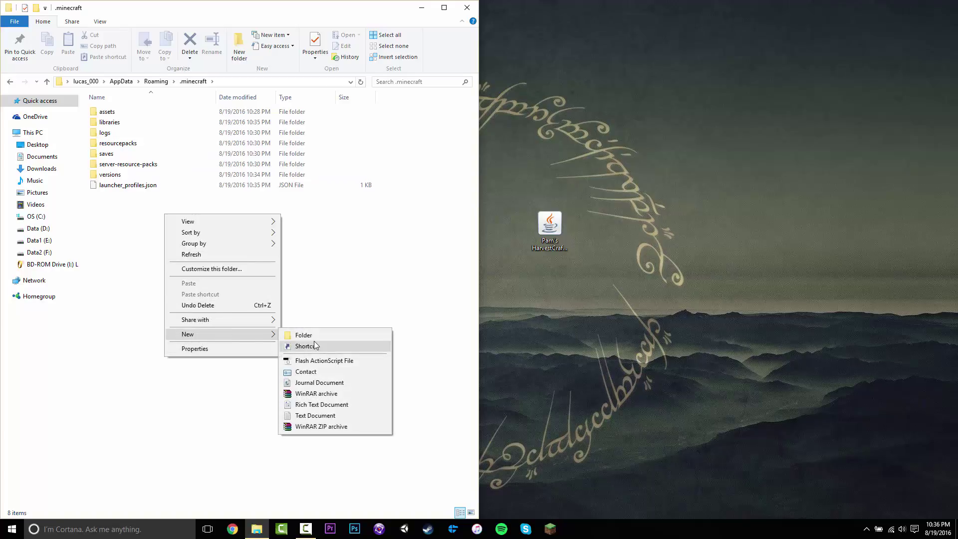
left_click(342, 335)
type("mod")
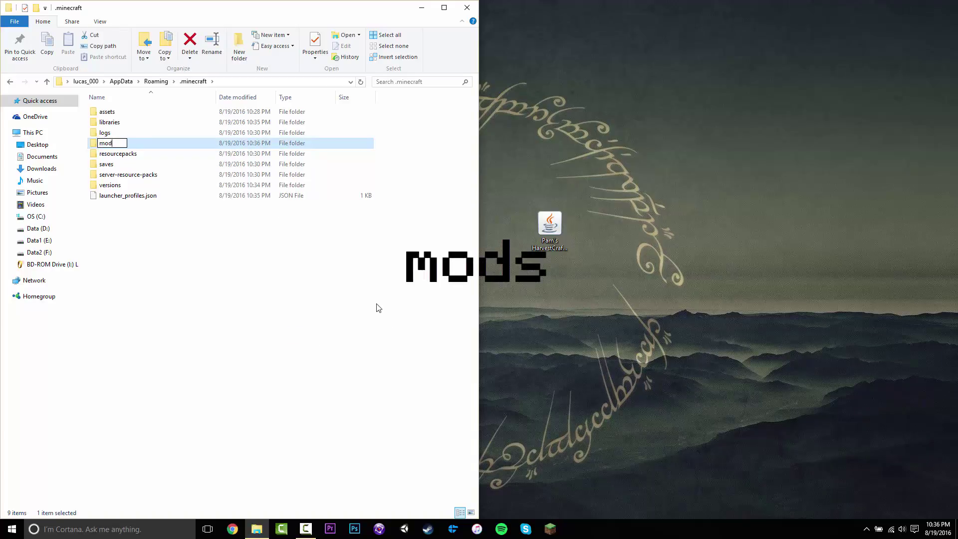
type("s")
left_click(203, 257)
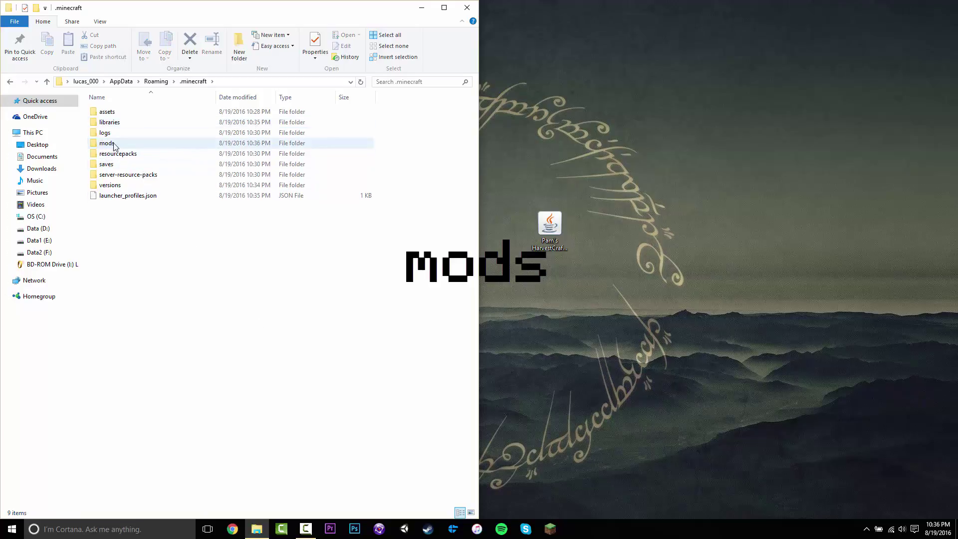
double_click(115, 145)
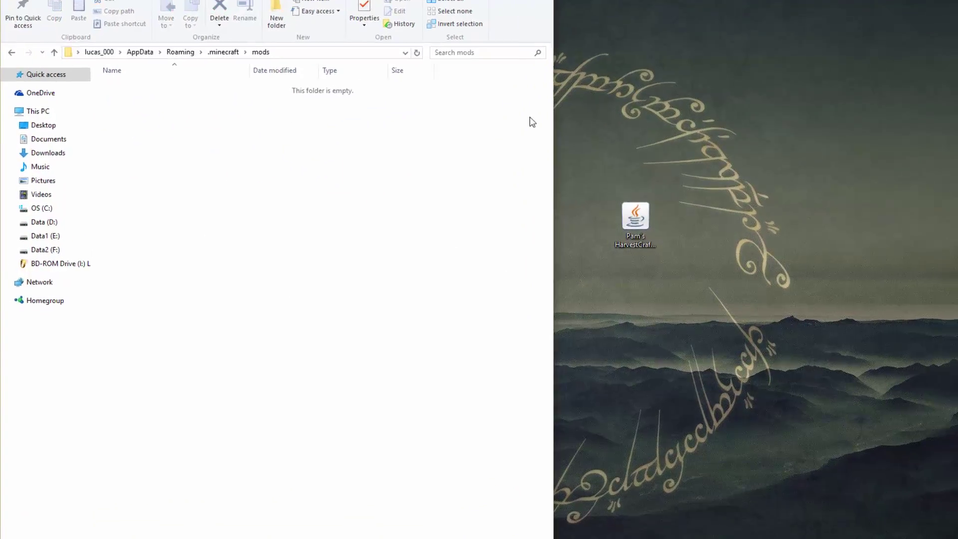
Move the HarvestCraft jar from the desktop into the mods folder and minimize Explorer
left_click_drag(624, 227, 570, 323)
left_click_drag(685, 334, 262, 90)
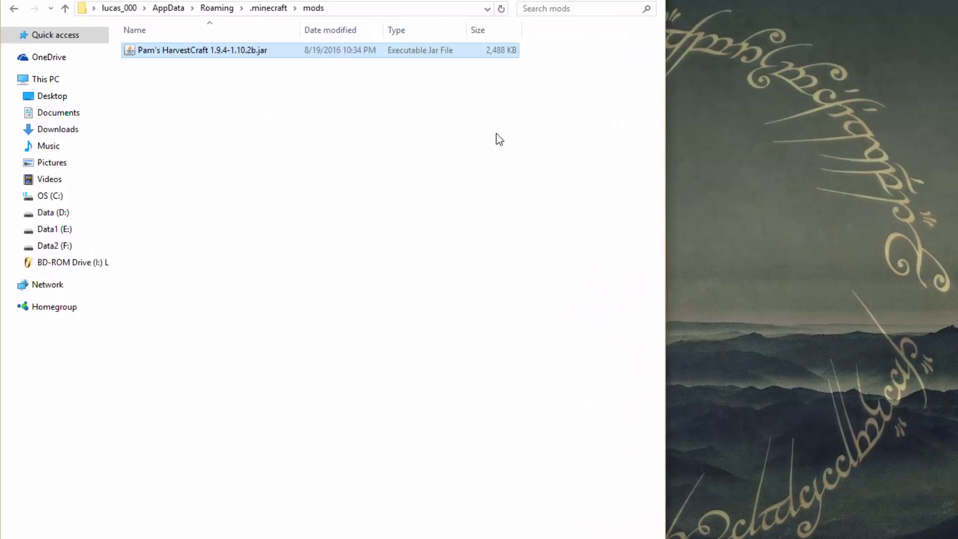
left_click_drag(497, 135, 142, 17)
left_click(677, 537)
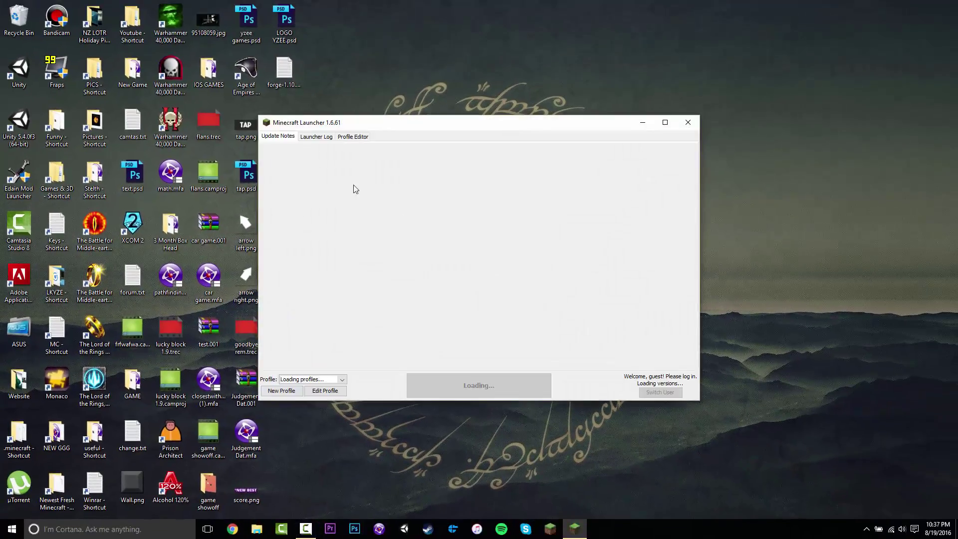
Choose the forge profile in the Minecraft Launcher and launch Minecraft 1.10.2
left_click_drag(281, 73, 18, 19)
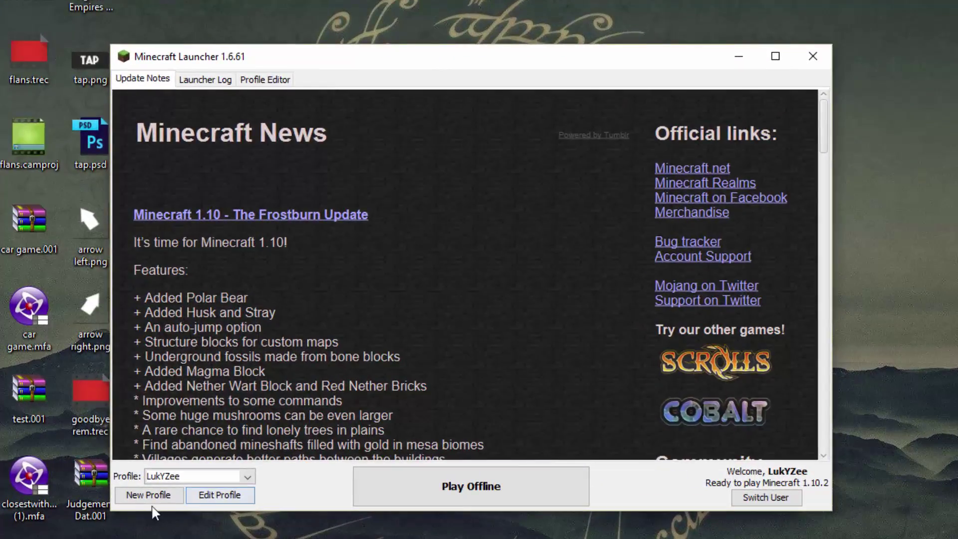
left_click(247, 478)
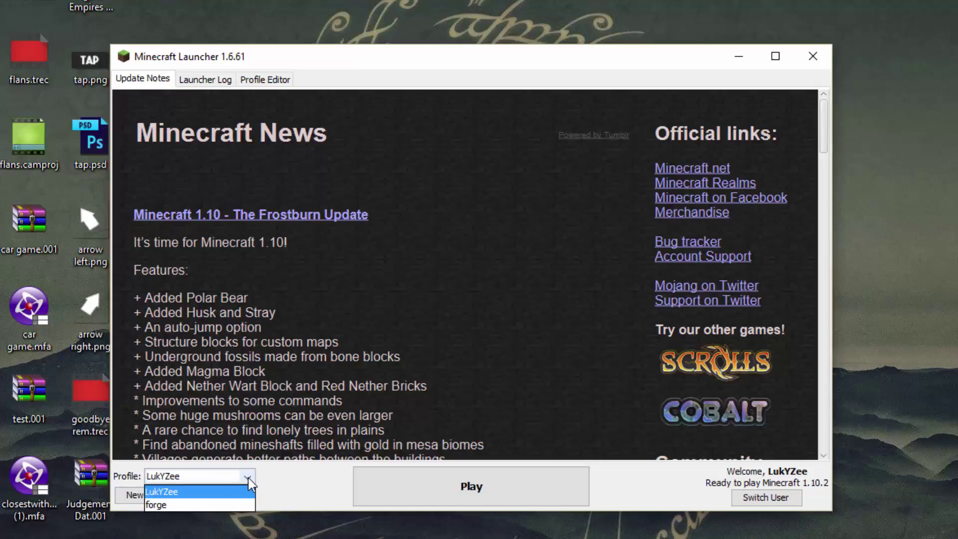
left_click(168, 505)
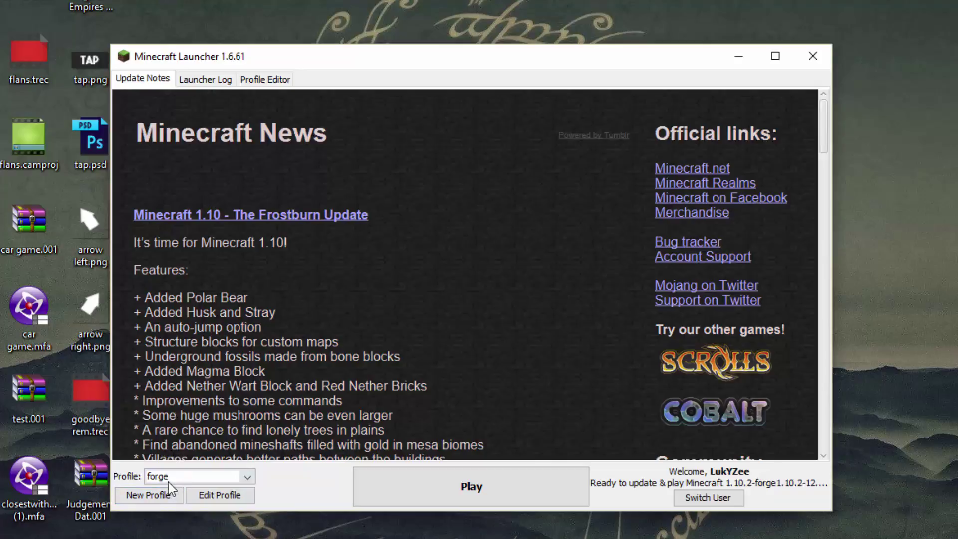
left_click(471, 503)
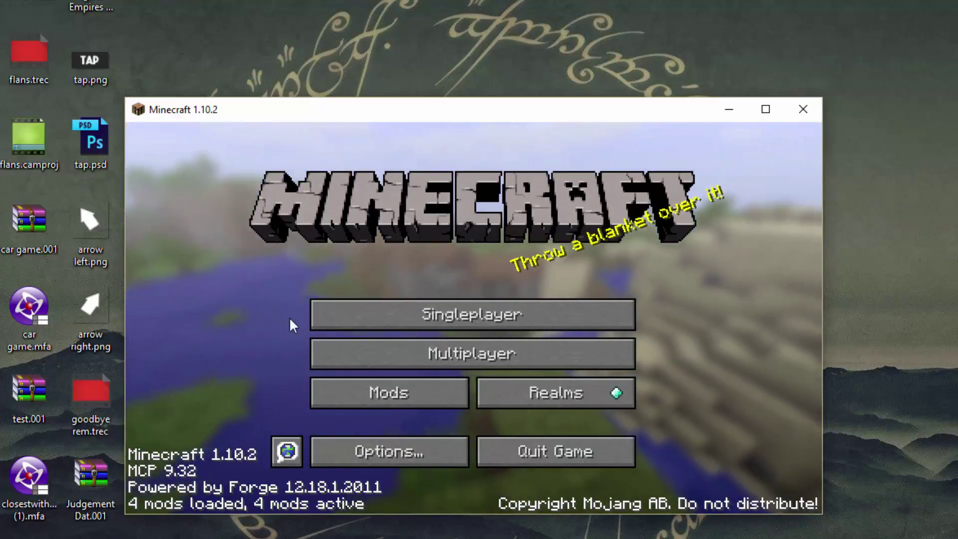
Set Master Volume to OFF in Music & Sounds and return to the title screen
left_click(367, 456)
left_click(574, 272)
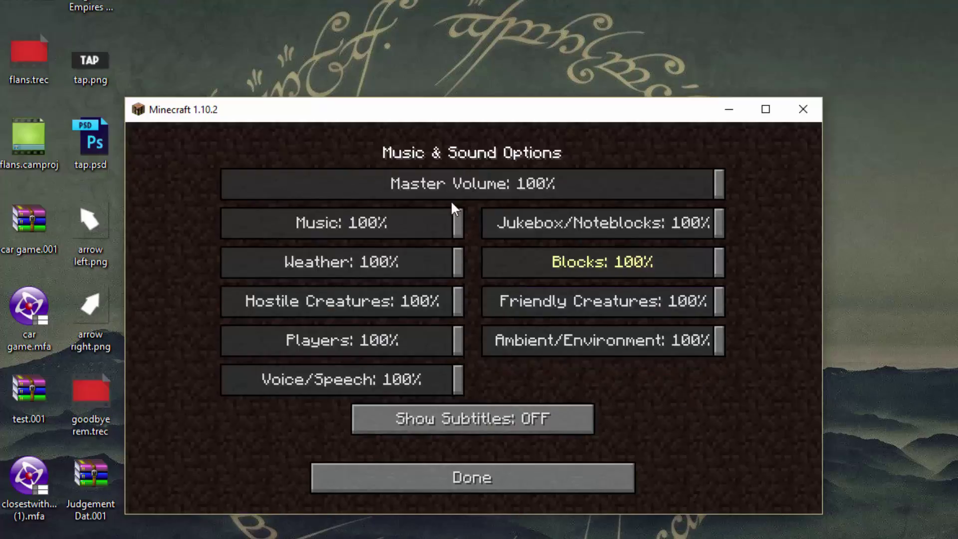
left_click_drag(227, 183, 113, 190)
left_click(408, 473)
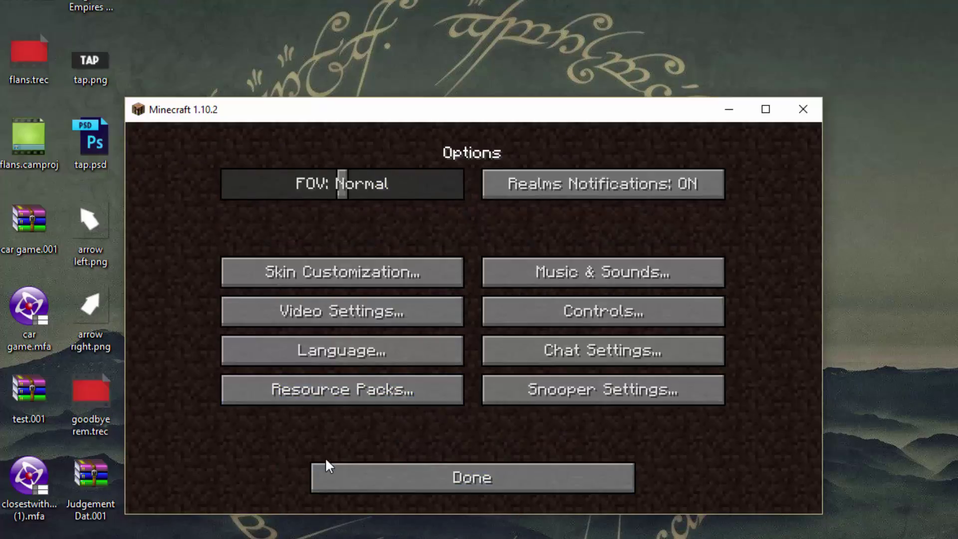
left_click(325, 464)
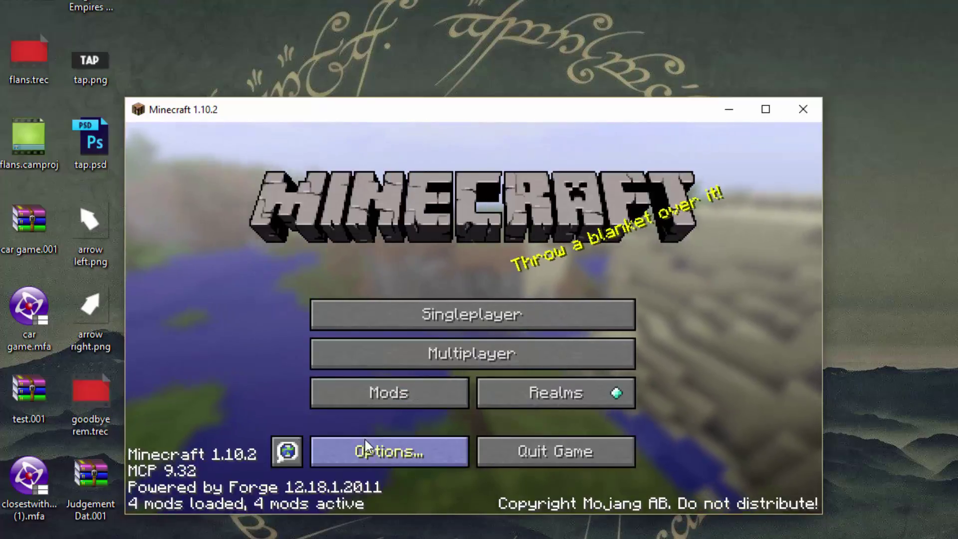
Check the Mods list for Pam's HarvestCraft 1.9.4-pre, then go back to the title screen
left_click(403, 392)
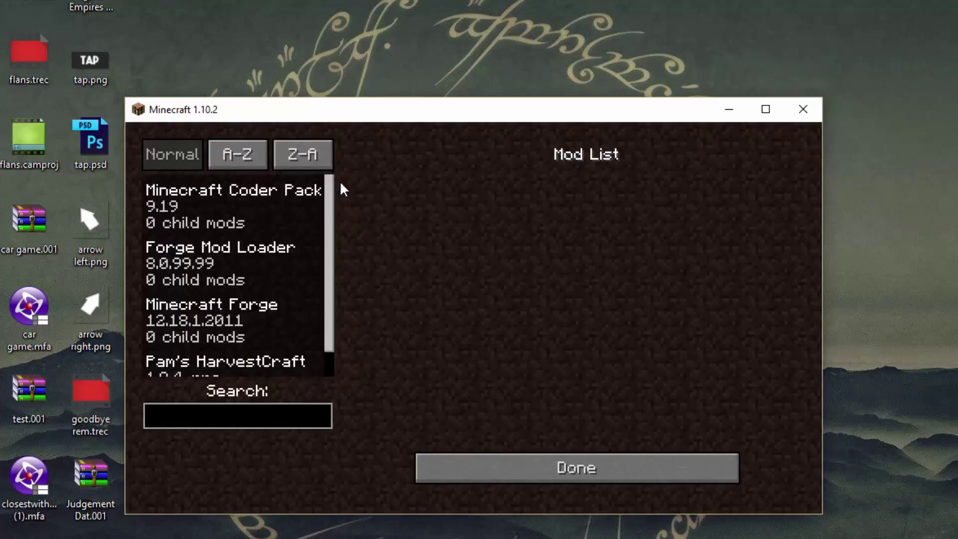
scroll(334, 289, "down", 1)
scroll(334, 289, "up", 1)
left_click(201, 262)
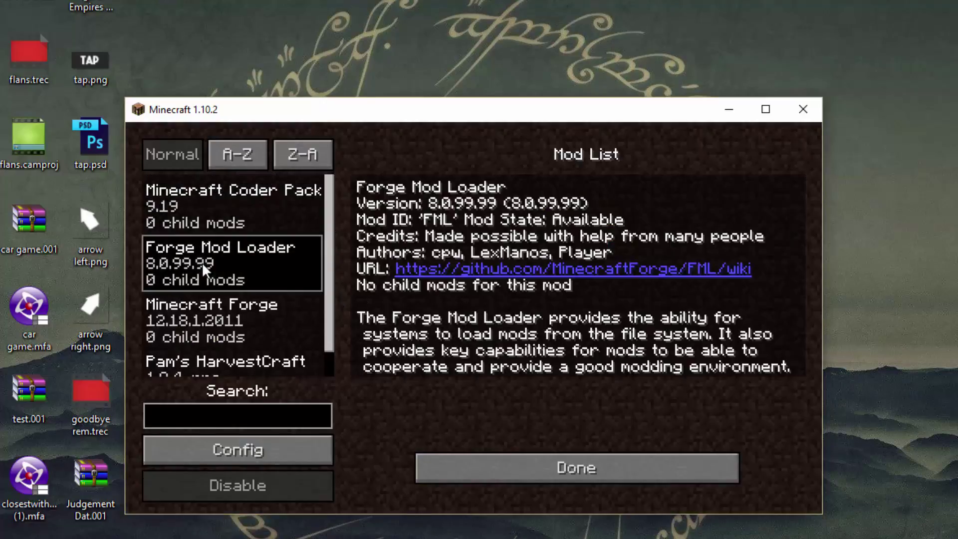
left_click(321, 299)
left_click(325, 281)
scroll(329, 322, "down", 1)
left_click(264, 344)
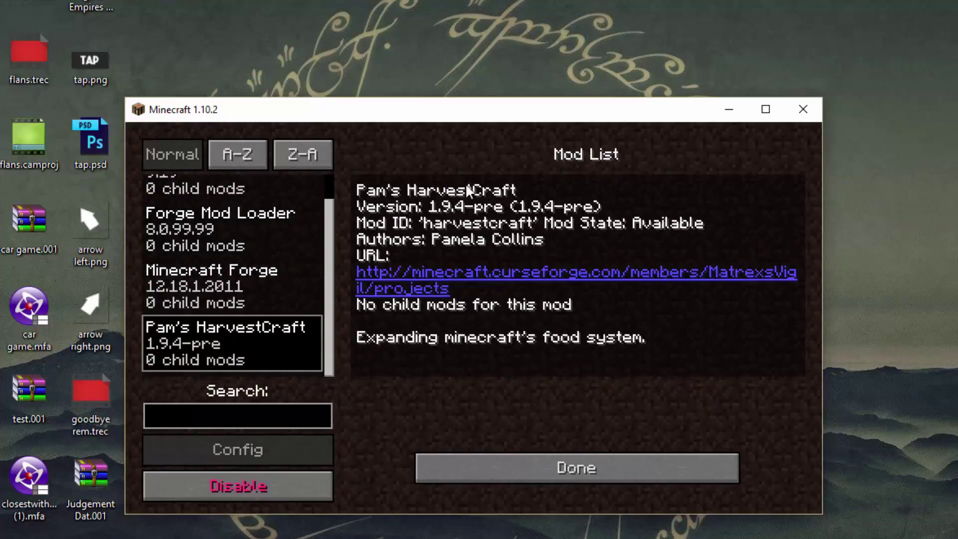
left_click(469, 480)
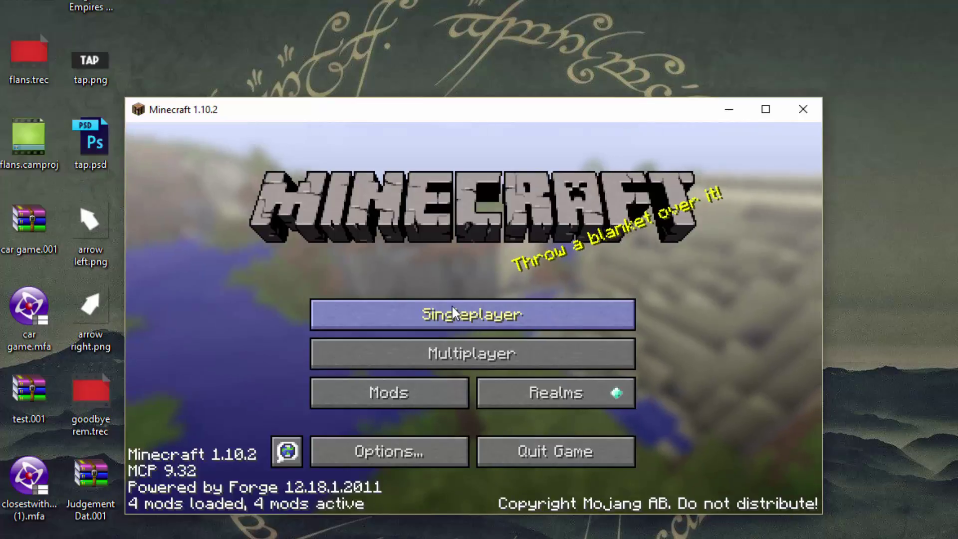